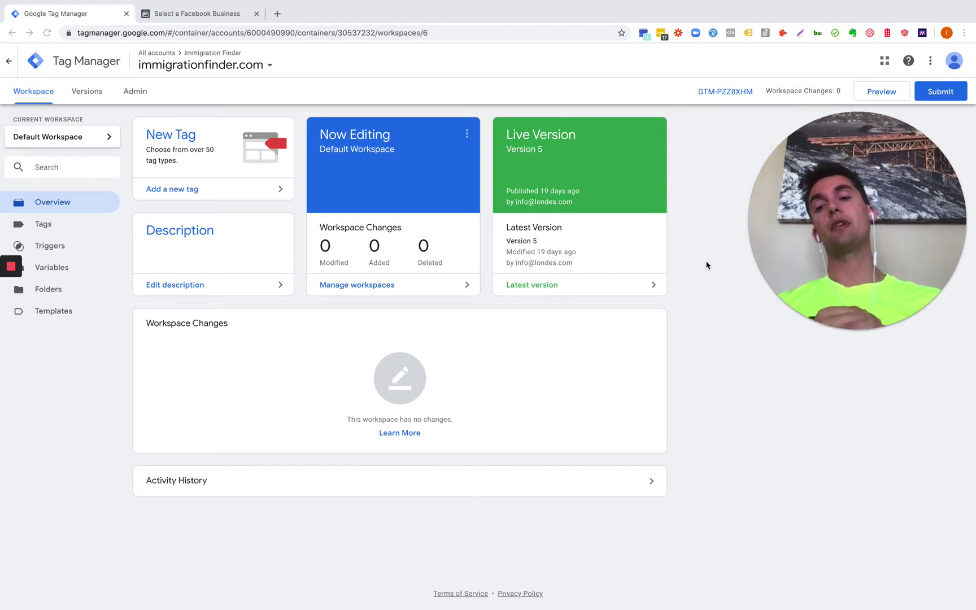
# Review the container's existing tags and the Google Tag Manager installation code, and return to the workspace overview
pyautogui.click(51, 227)
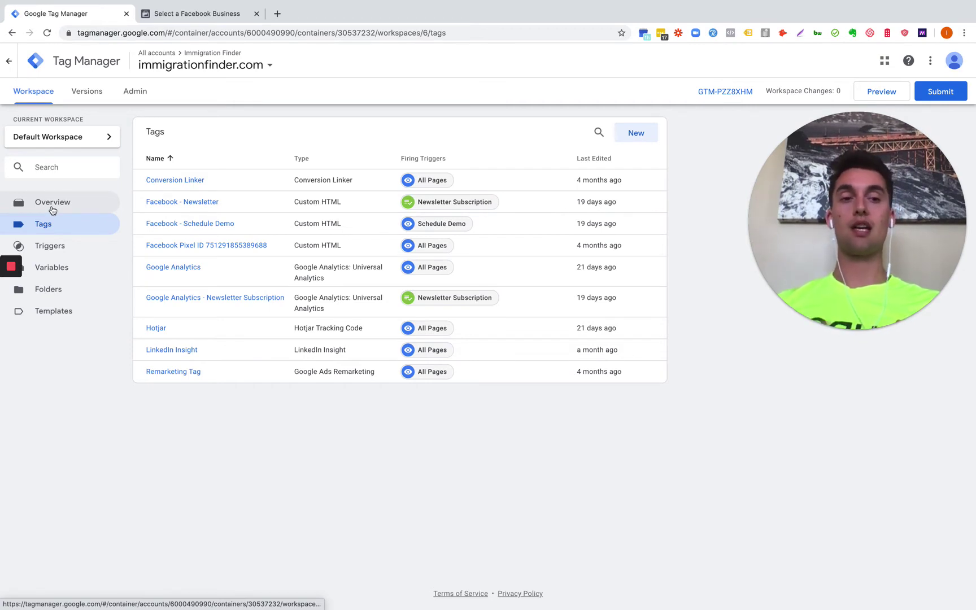
pyautogui.click(136, 92)
pyautogui.click(573, 265)
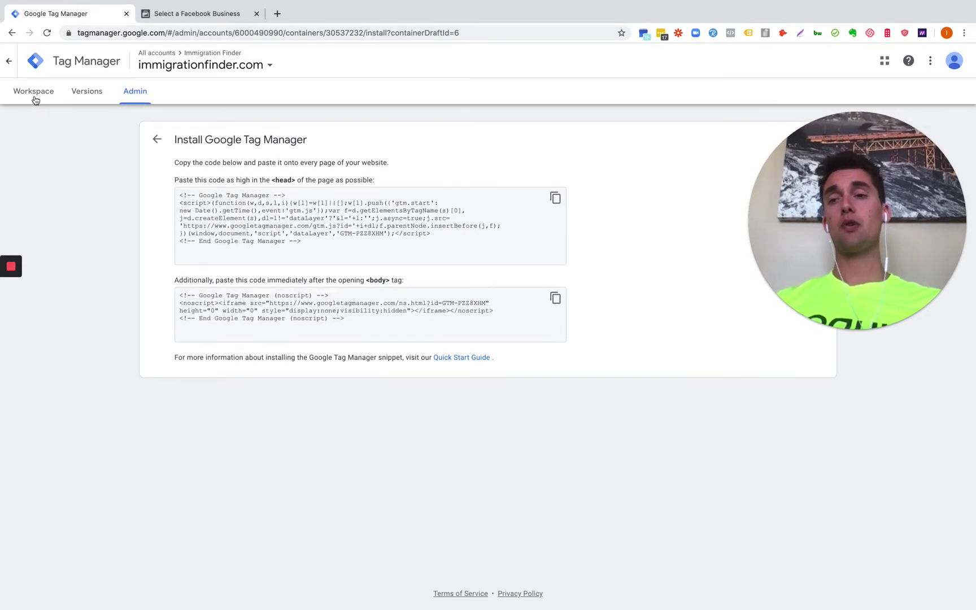
pyautogui.click(35, 99)
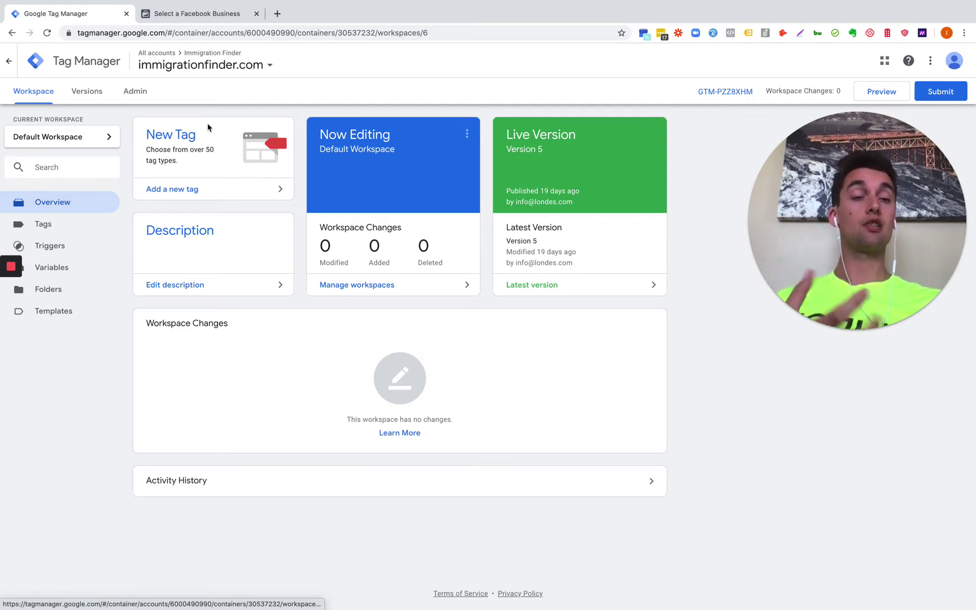
# Switch to Facebook Business Manager, select the Immigration Finder business and open its Events Manager
pyautogui.click(195, 13)
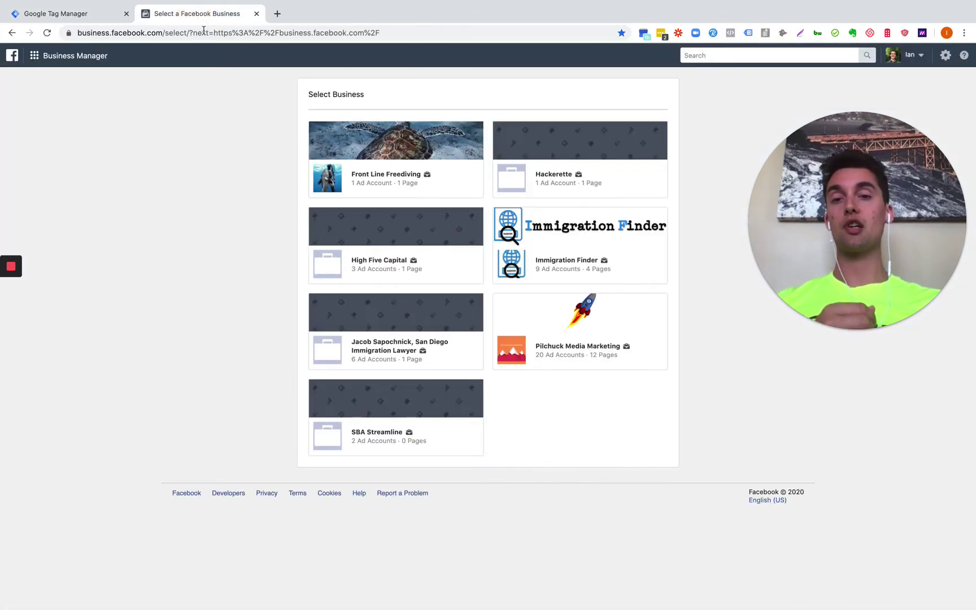
pyautogui.click(107, 29)
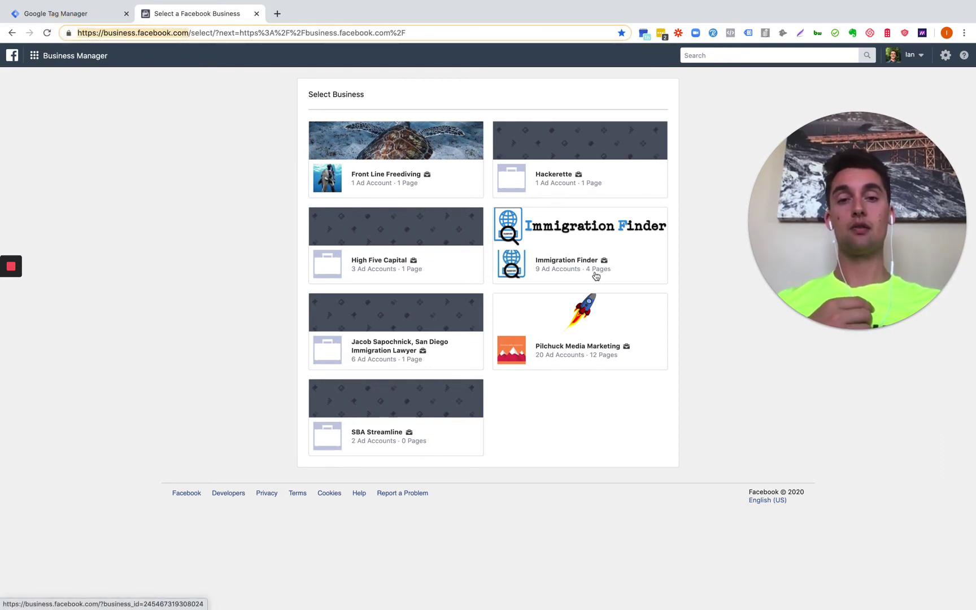
pyautogui.click(572, 264)
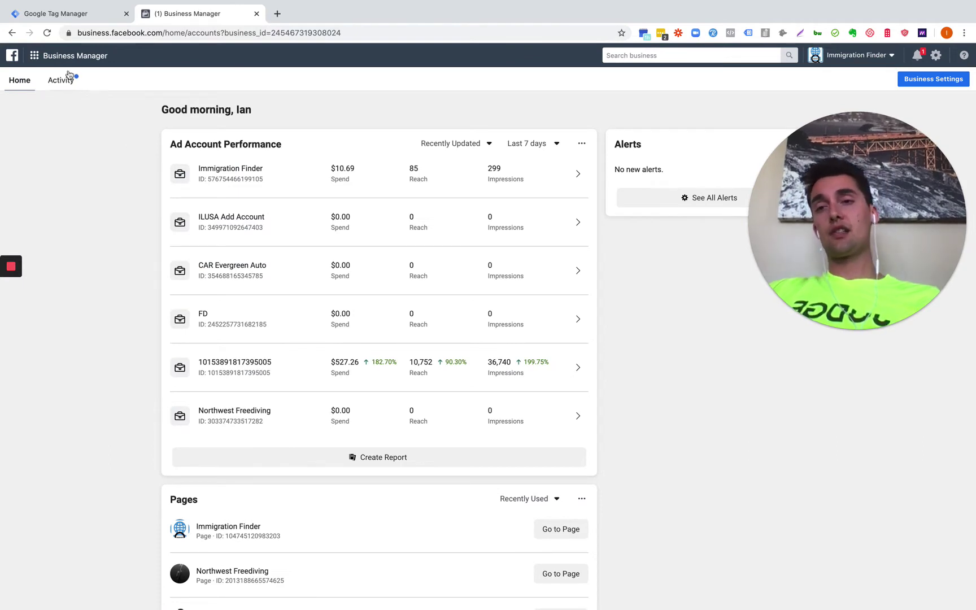
pyautogui.click(54, 56)
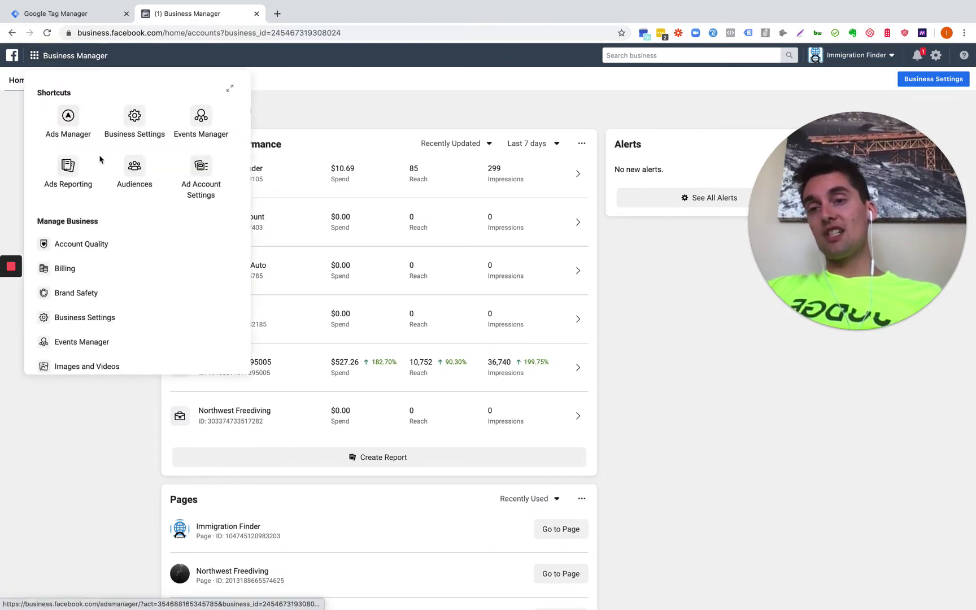
pyautogui.click(201, 126)
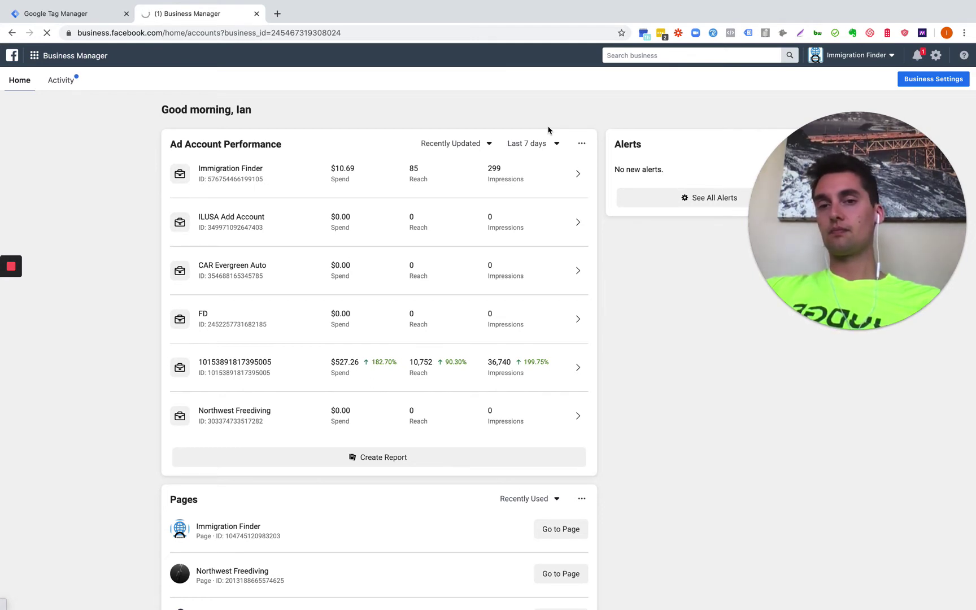
pyautogui.click(87, 59)
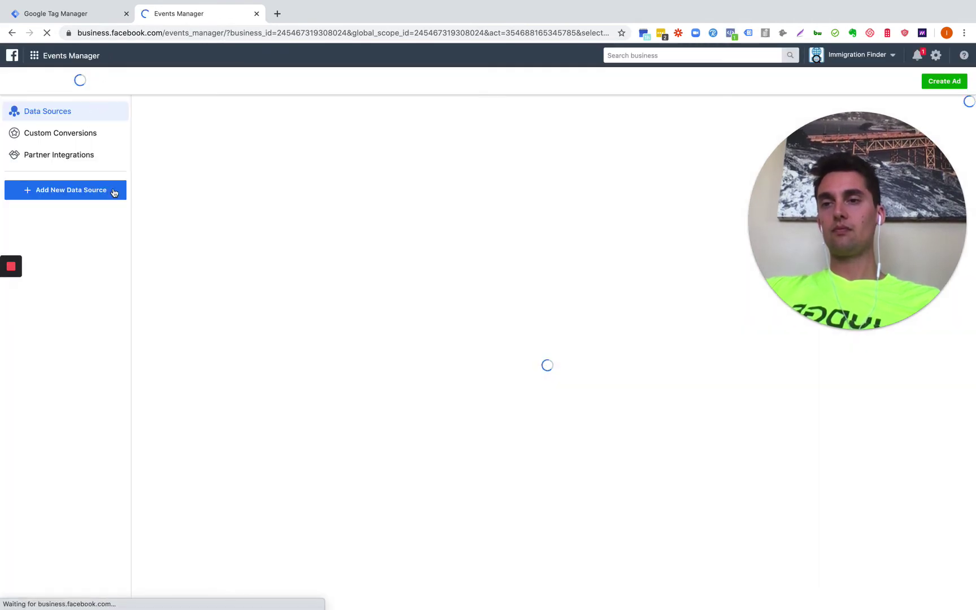
pyautogui.moveTo(926, 254); pyautogui.dragTo(928, 517)
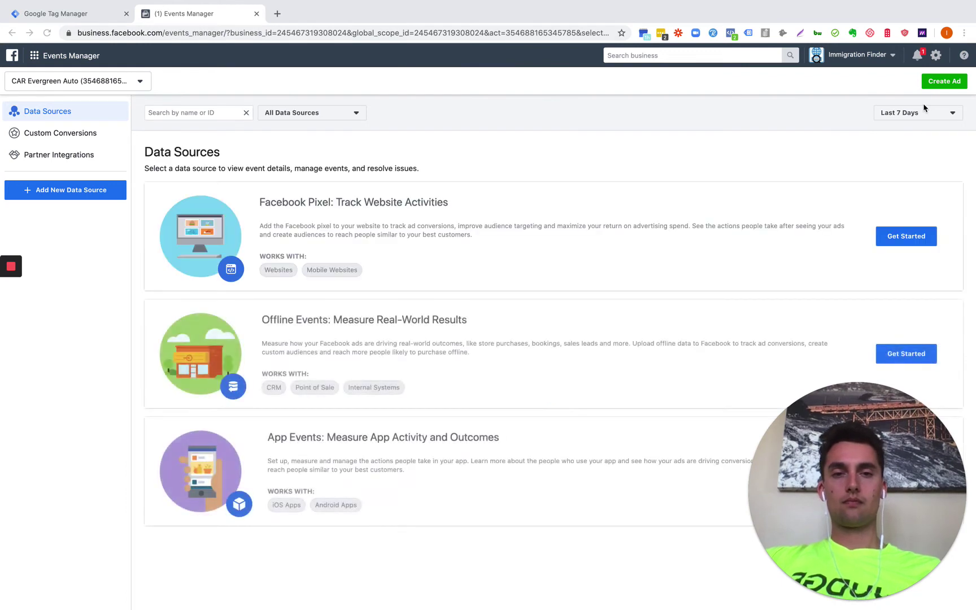
pyautogui.click(132, 83)
pyautogui.click(141, 82)
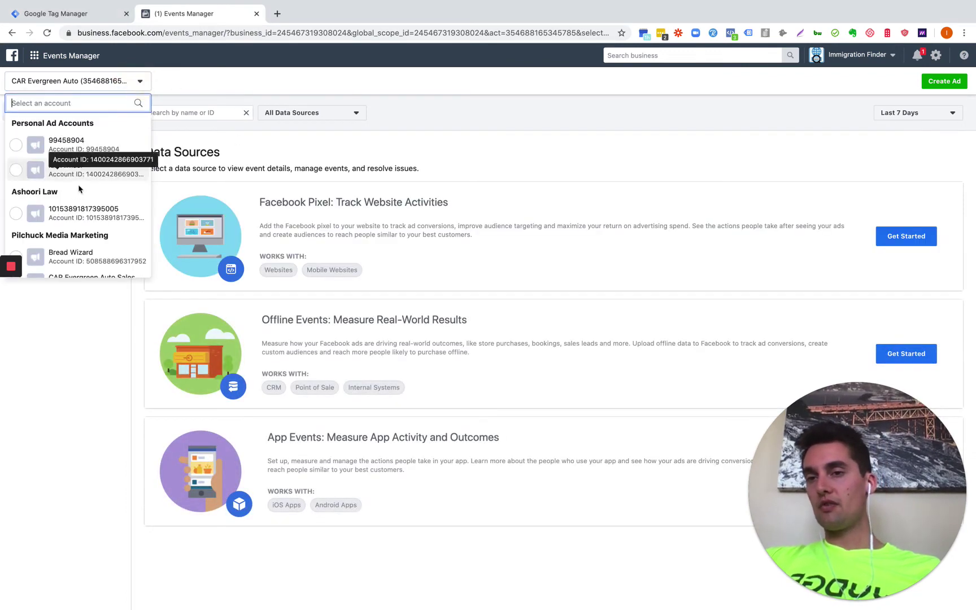
pyautogui.scroll(-3, 96, 228)
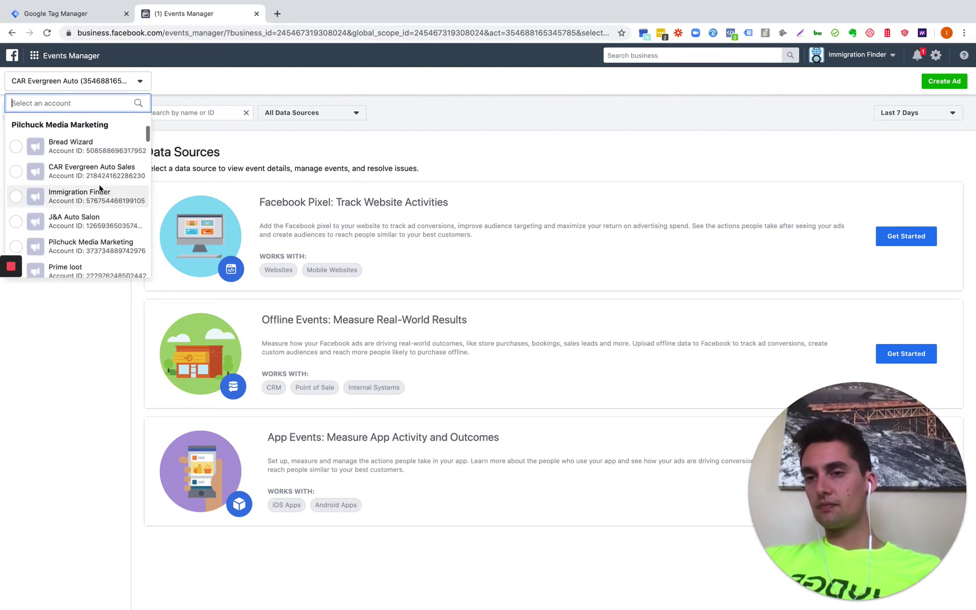
pyautogui.click(85, 206)
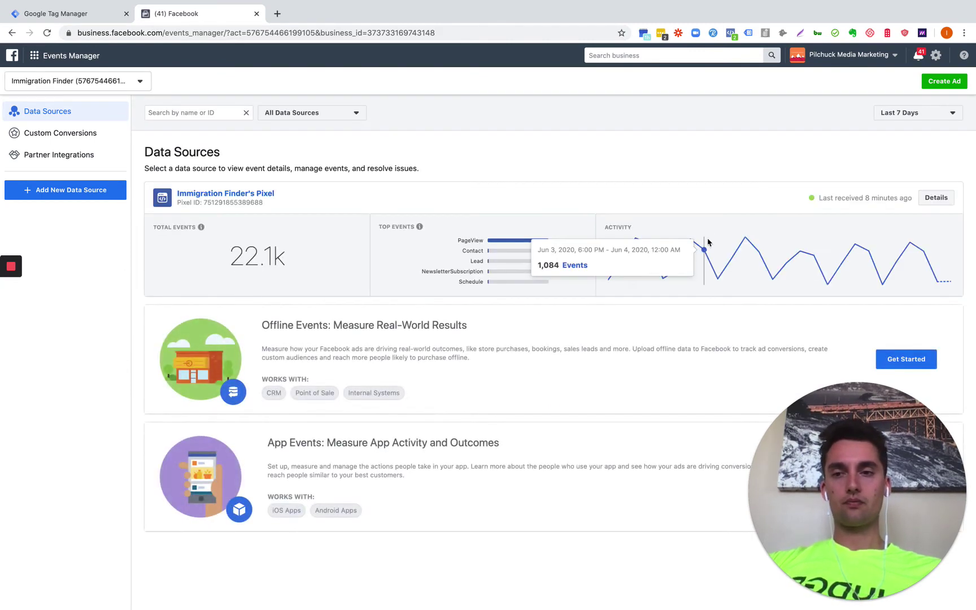
pyautogui.click(936, 199)
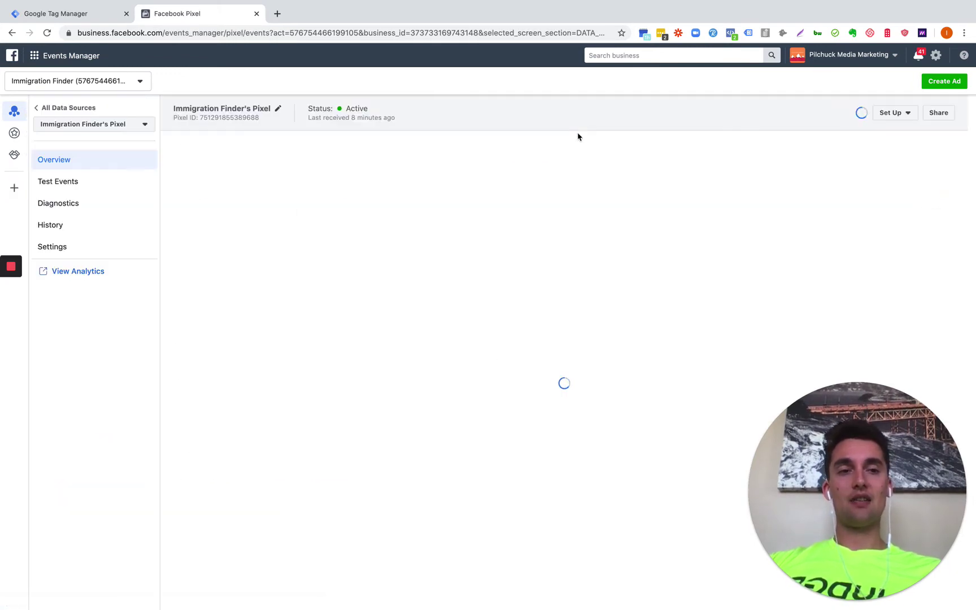
# Start installing the pixel through the Google Tag Manager partner integration and authorize it with the Google account
pyautogui.click(894, 112)
pyautogui.click(899, 129)
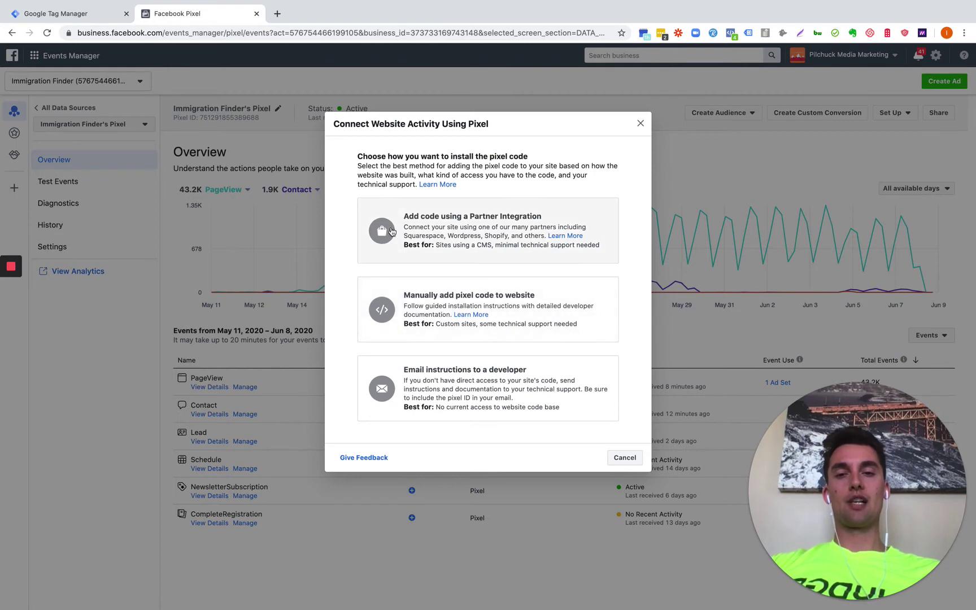
pyautogui.click(392, 231)
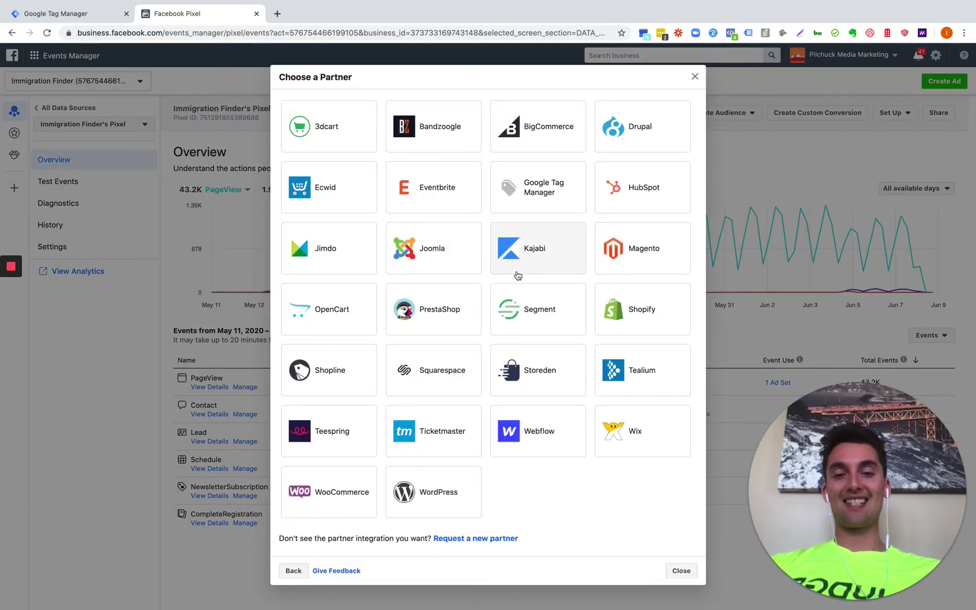
pyautogui.click(537, 202)
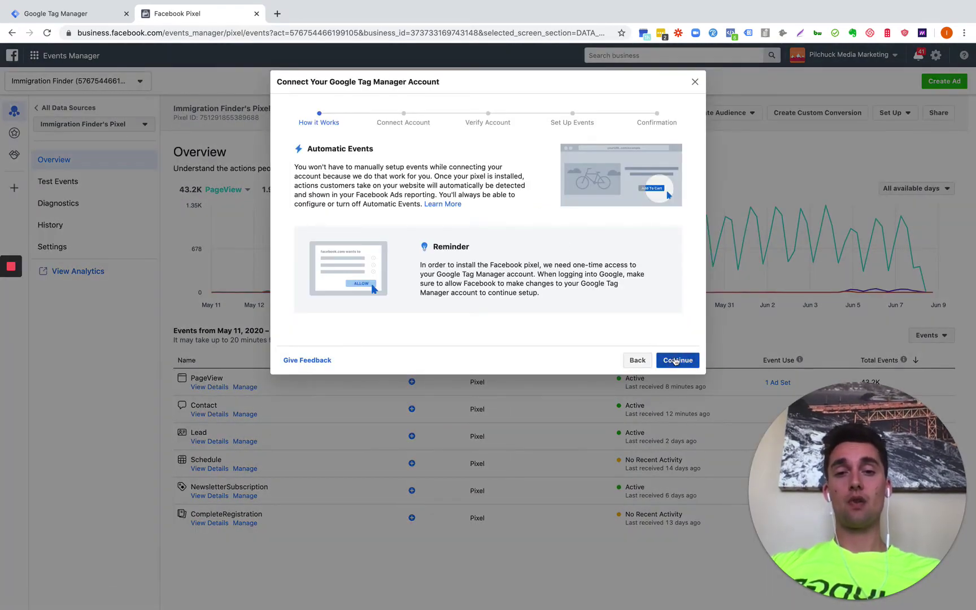
pyautogui.click(678, 361)
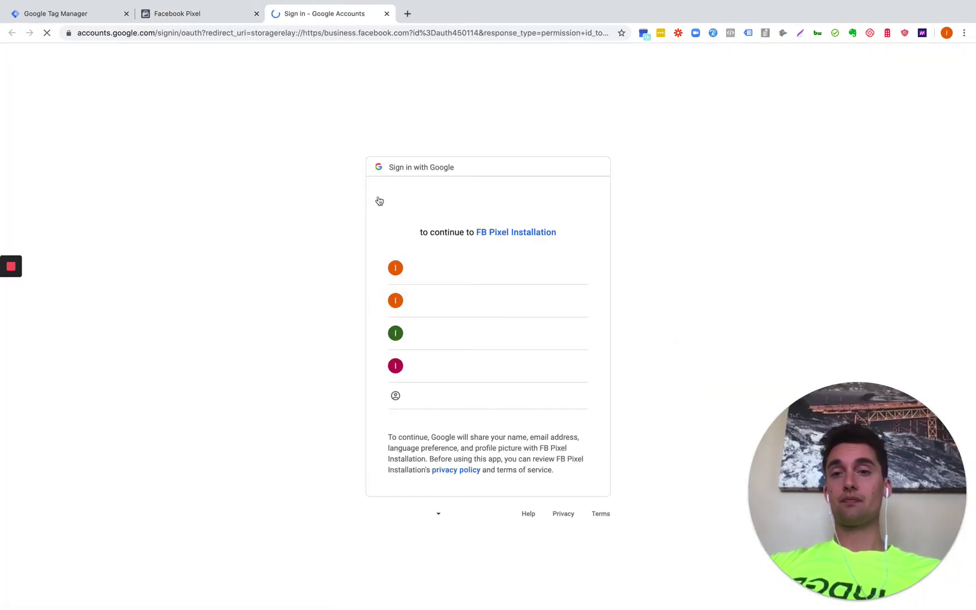
pyautogui.click(497, 274)
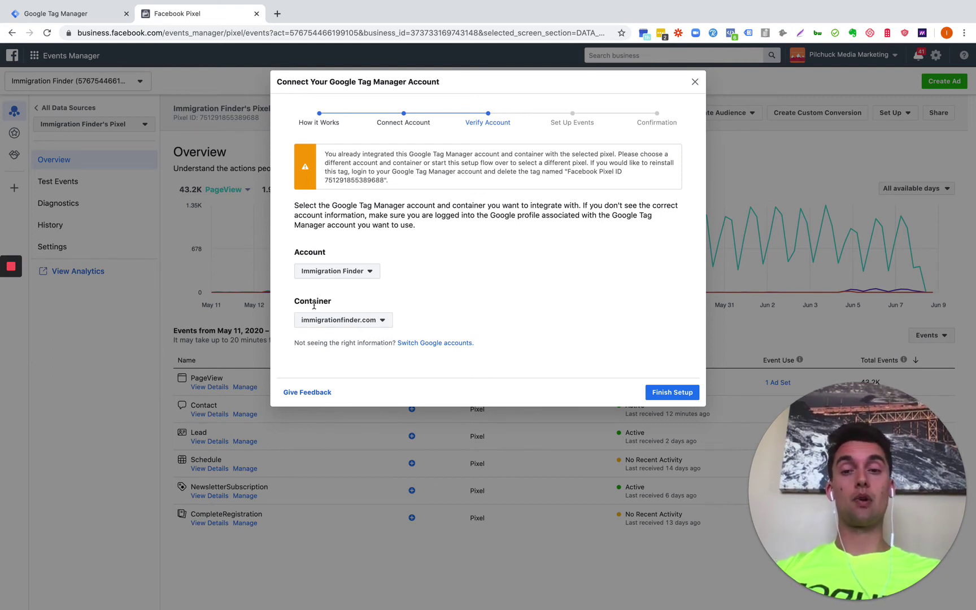
# Try to finish the integration for the Immigration Finder account and immigrationfinder.com container, and close the setup dialog
pyautogui.click(669, 392)
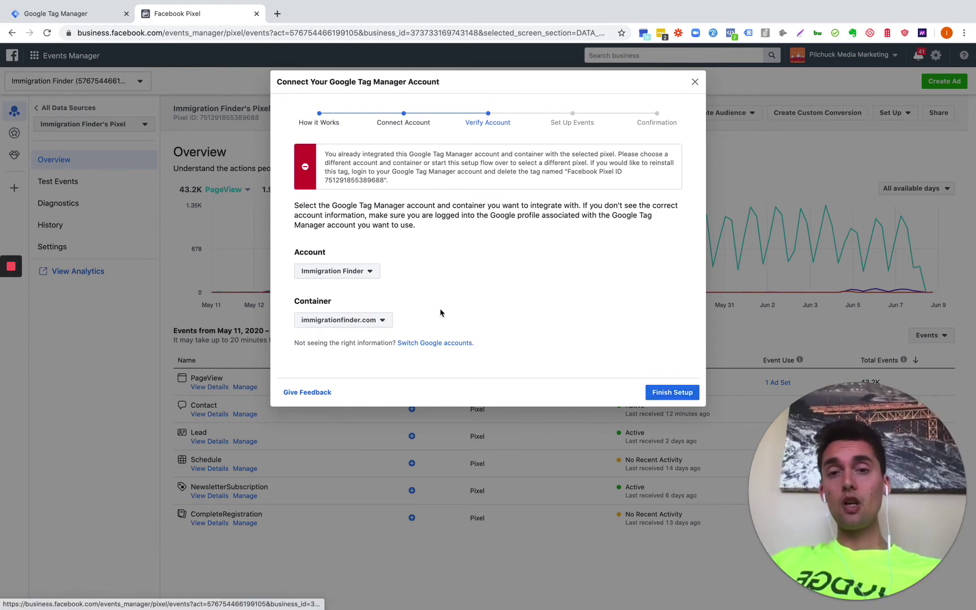
pyautogui.moveTo(393, 185); pyautogui.dragTo(309, 155)
pyautogui.click(451, 279)
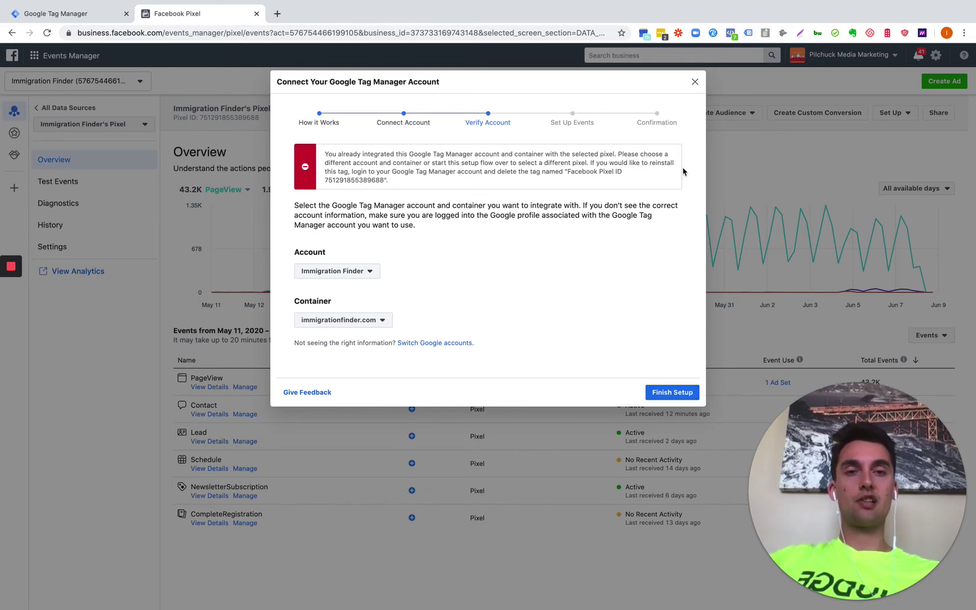
pyautogui.click(695, 83)
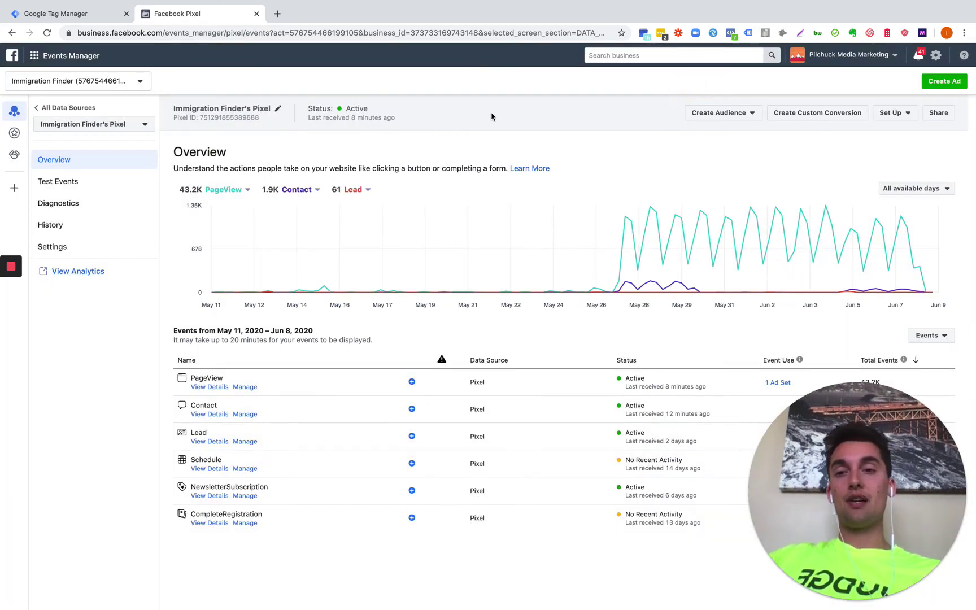
pyautogui.click(894, 113)
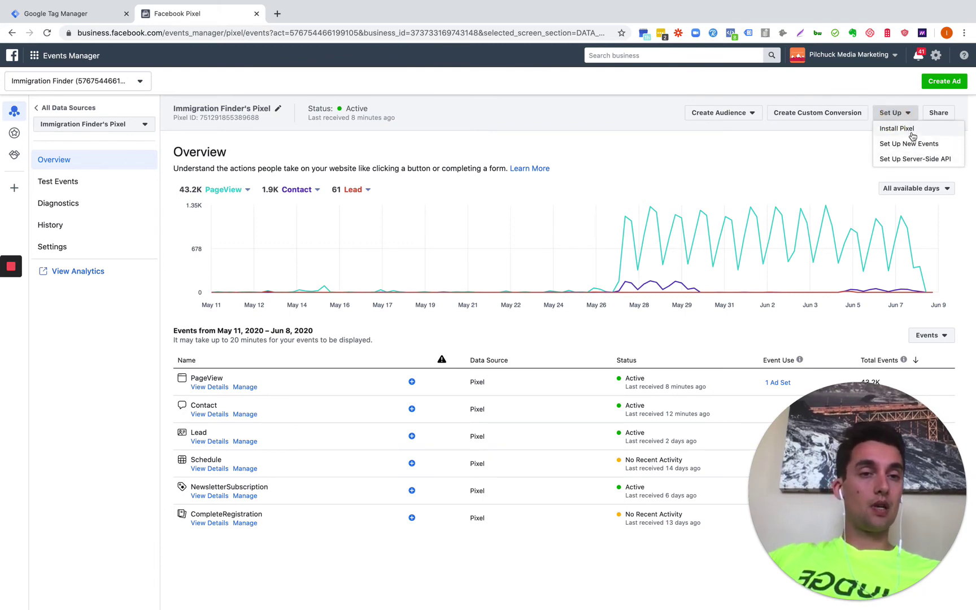
pyautogui.click(909, 130)
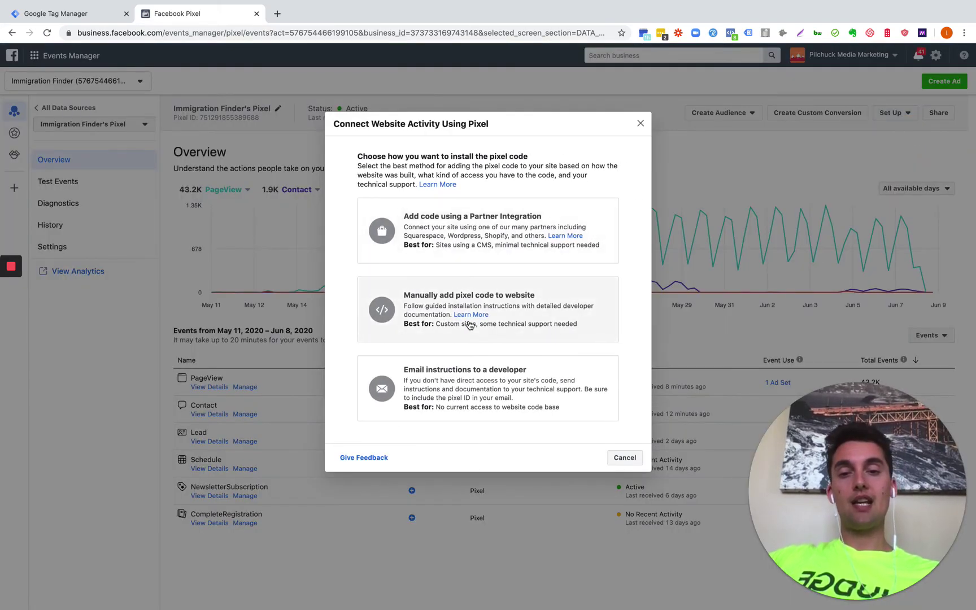
pyautogui.click(468, 326)
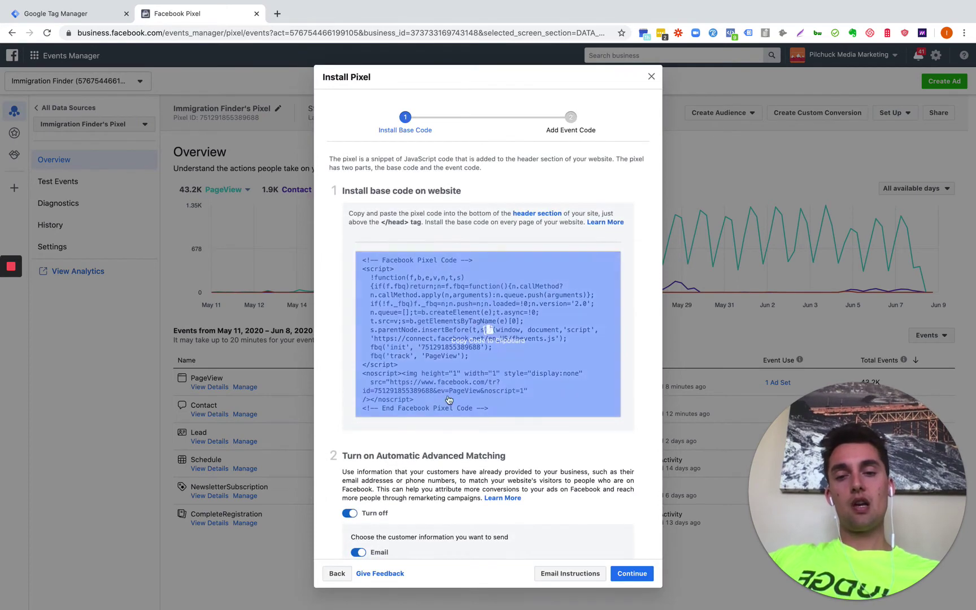
pyautogui.click(509, 343)
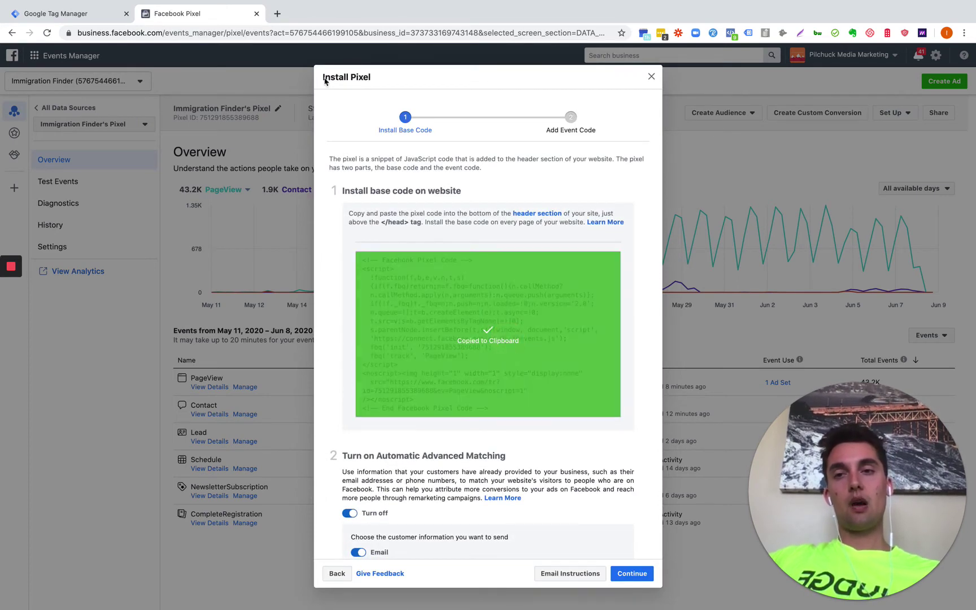
# In Google Tag Manager, add a new tag of type Custom HTML and paste the copied Facebook pixel base code as its HTML
pyautogui.click(79, 13)
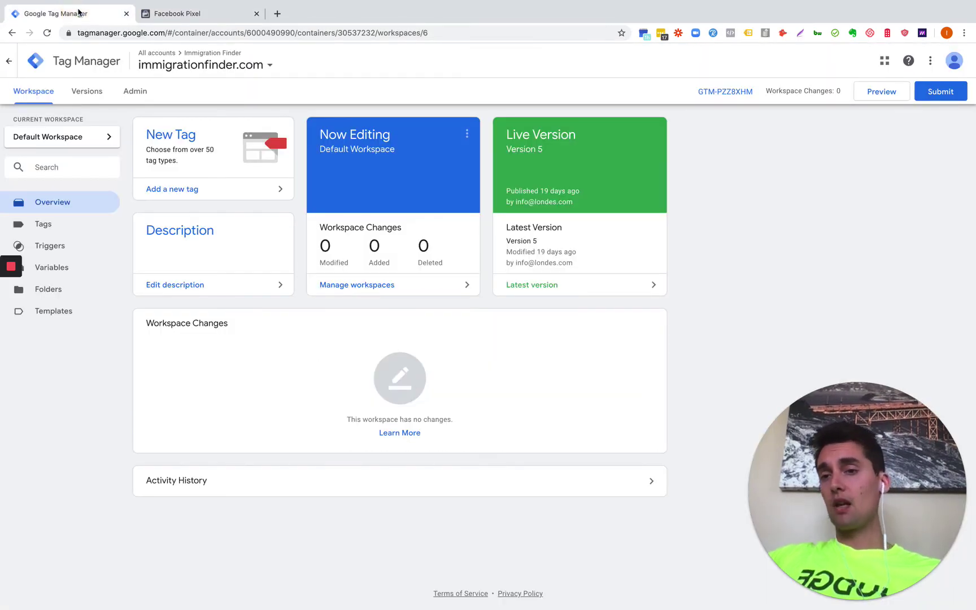
pyautogui.click(184, 194)
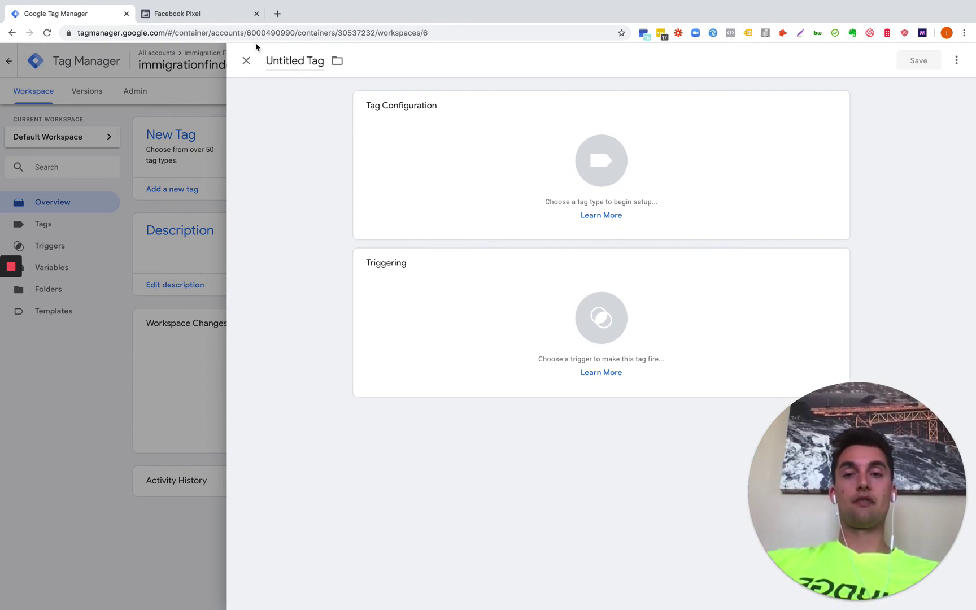
pyautogui.click(597, 183)
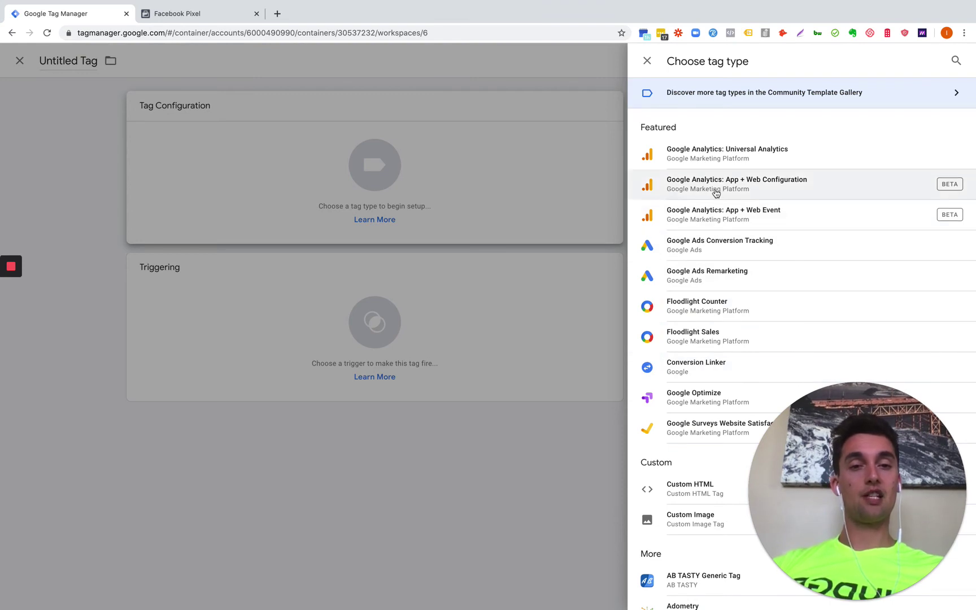
pyautogui.scroll(-2, 699, 435)
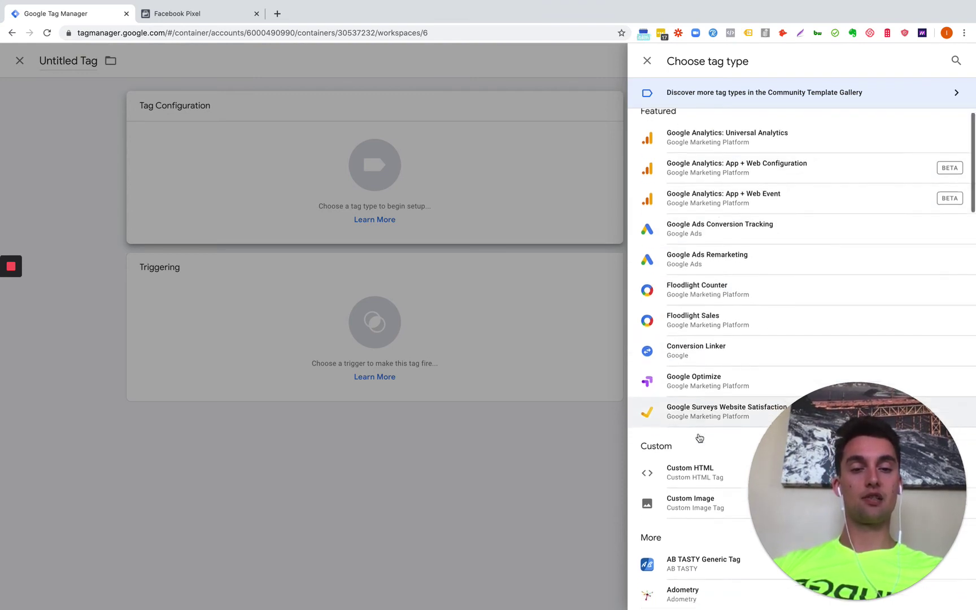
pyautogui.scroll(-10, 712, 514)
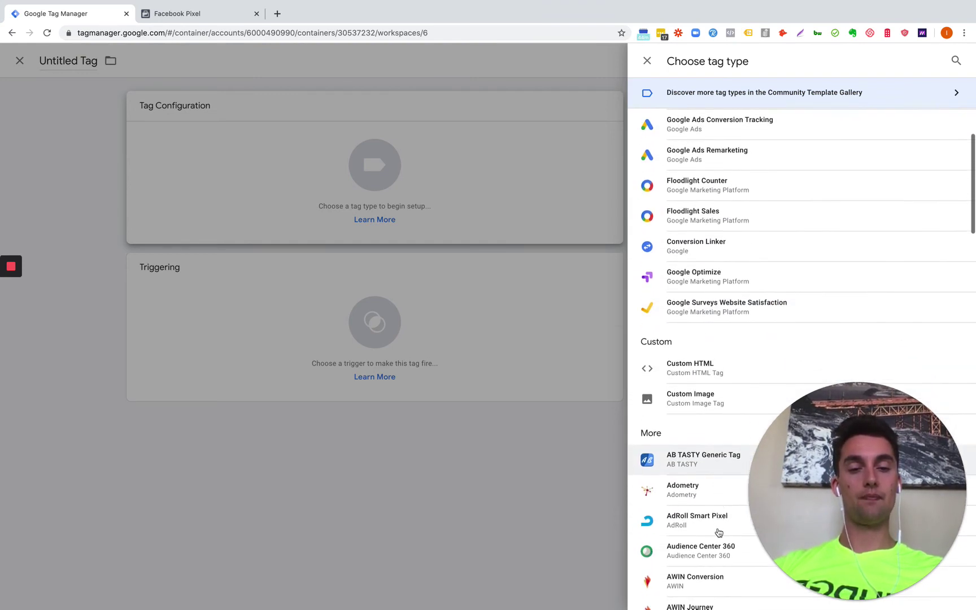
pyautogui.scroll(-5, 719, 531)
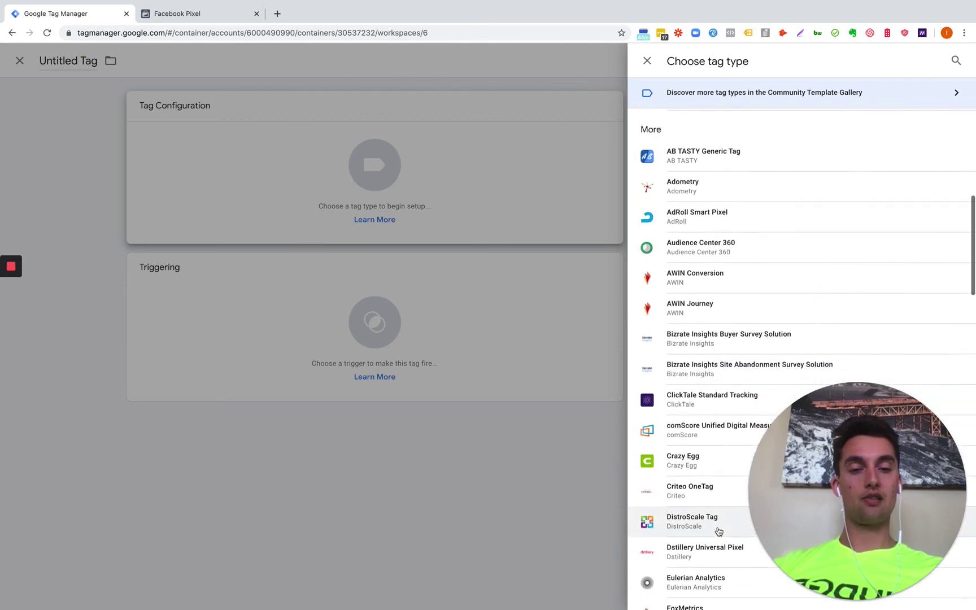
pyautogui.scroll(14, 717, 526)
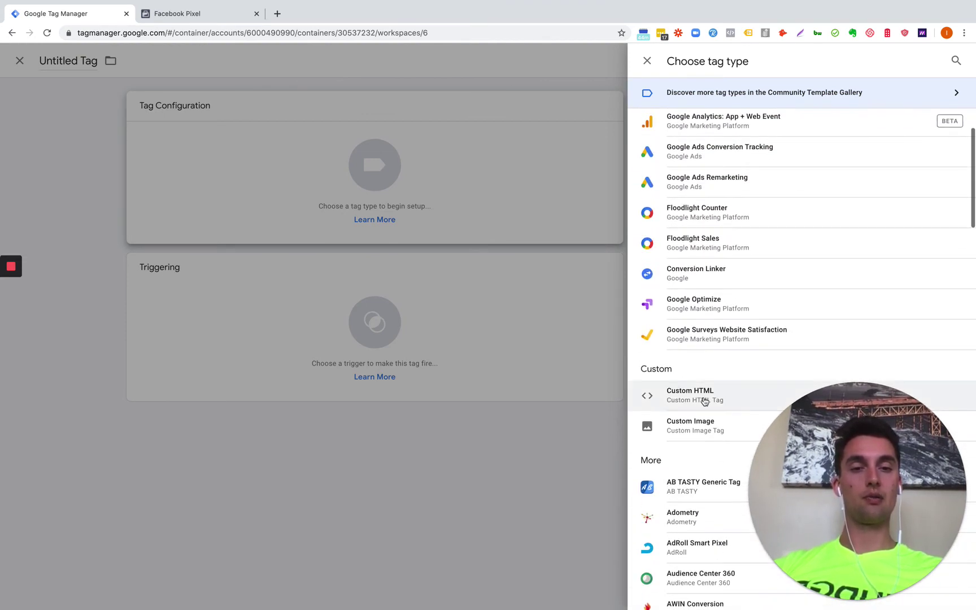
pyautogui.click(709, 397)
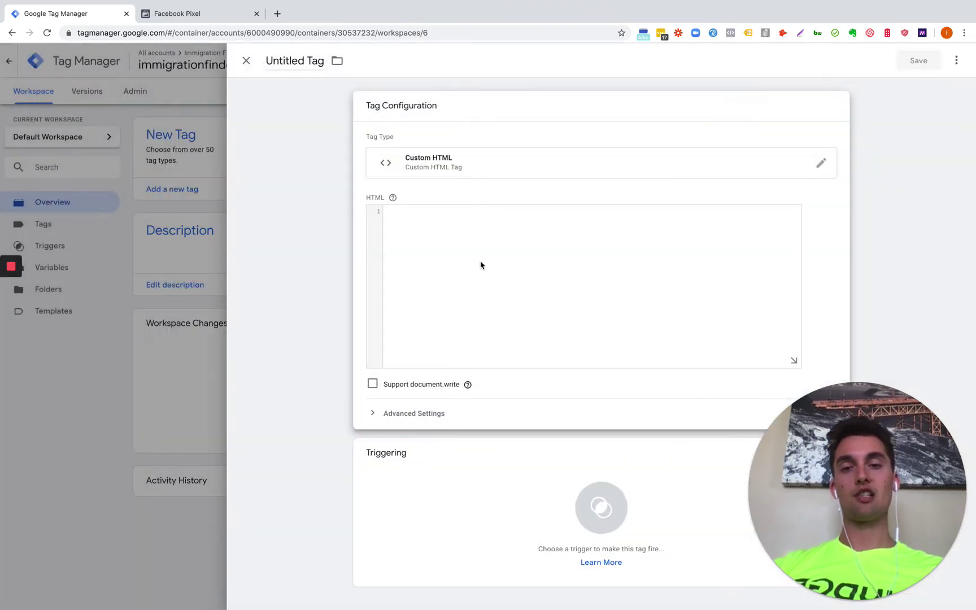
pyautogui.click(459, 238)
pyautogui.hotkey('ctrl', 'v')
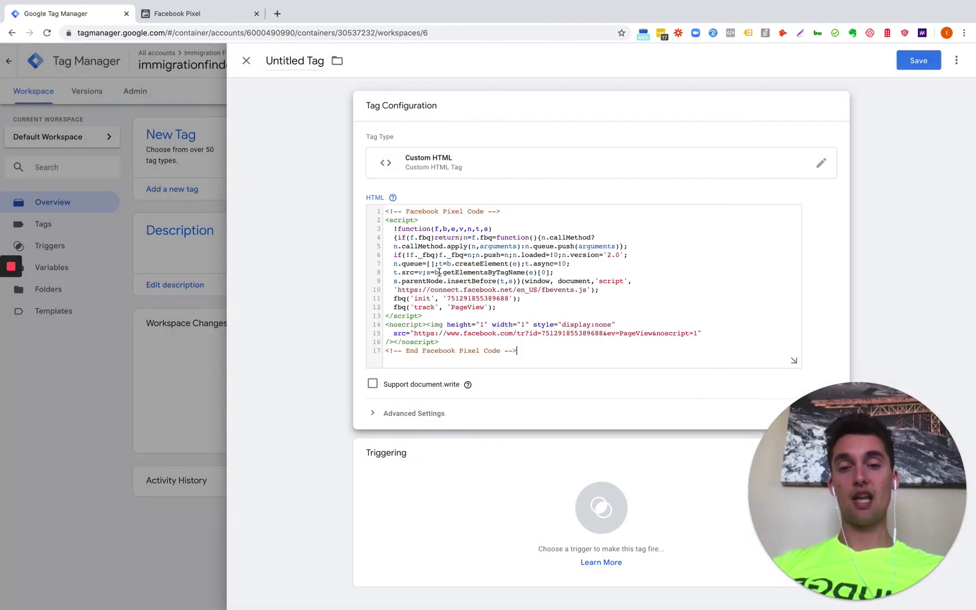
# Assign the All Pages trigger to the Custom HTML tag and save the tag under the name Facebook Pixel
pyautogui.click(612, 520)
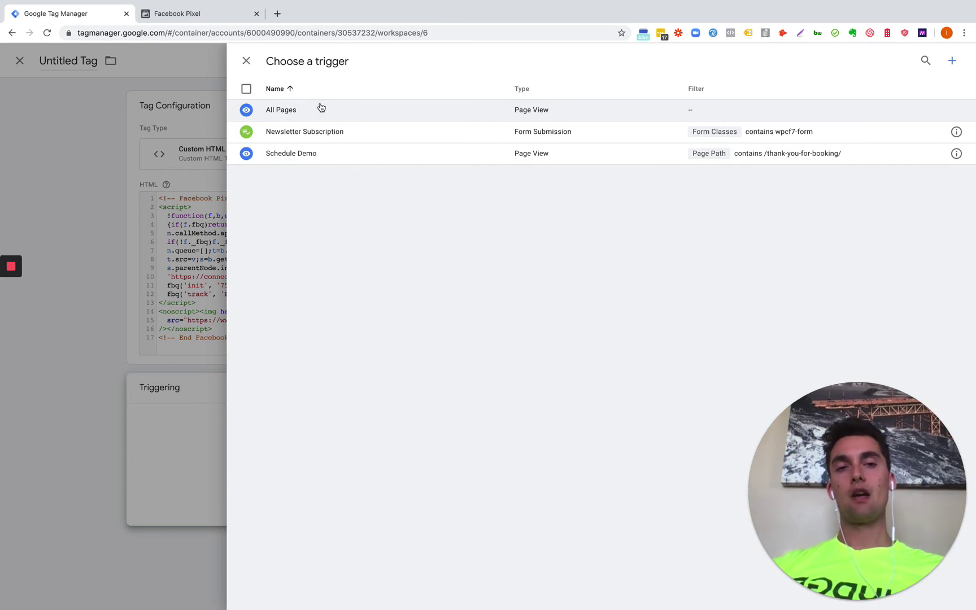
pyautogui.click(282, 113)
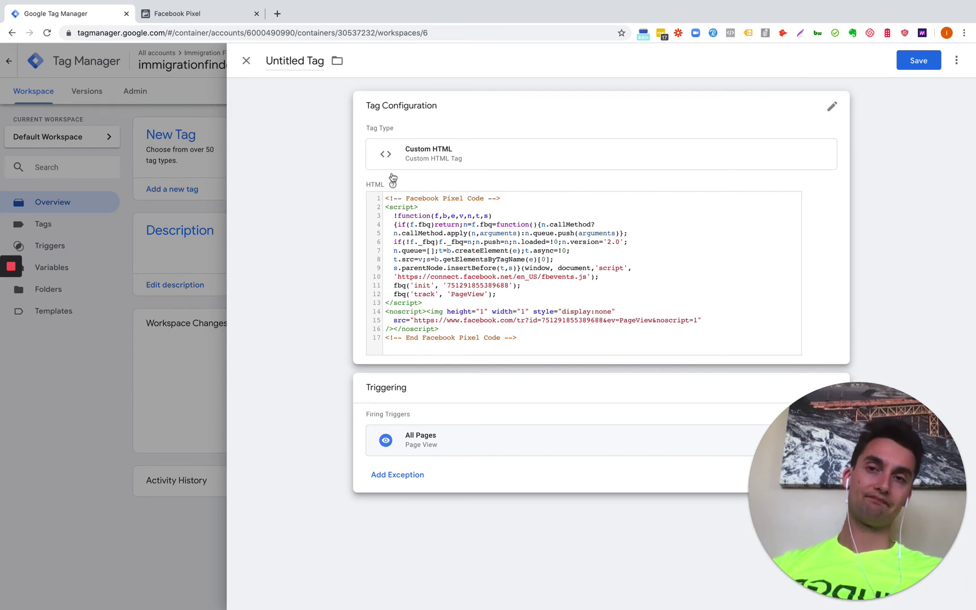
pyautogui.click(297, 62)
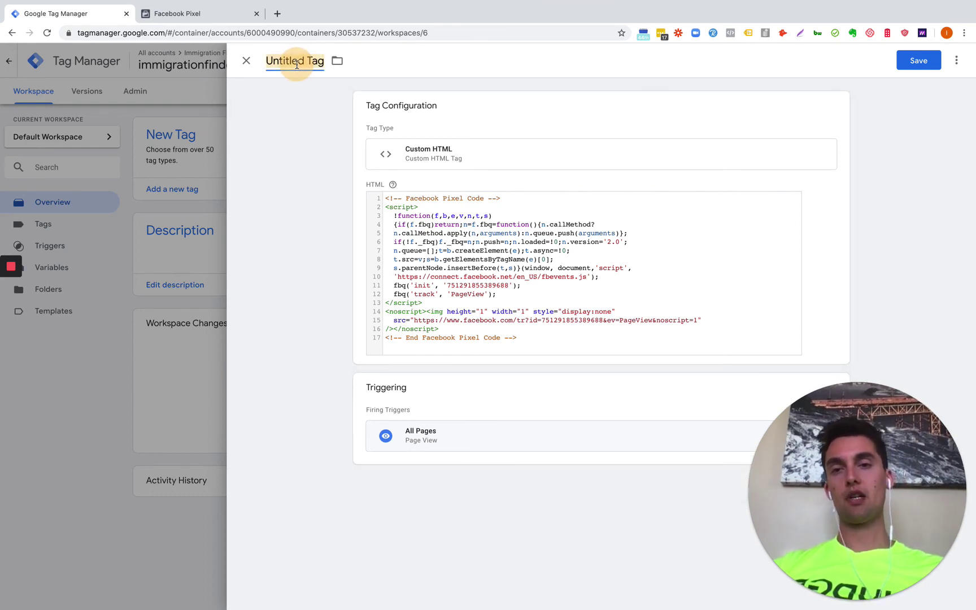
pyautogui.write('Facebook')
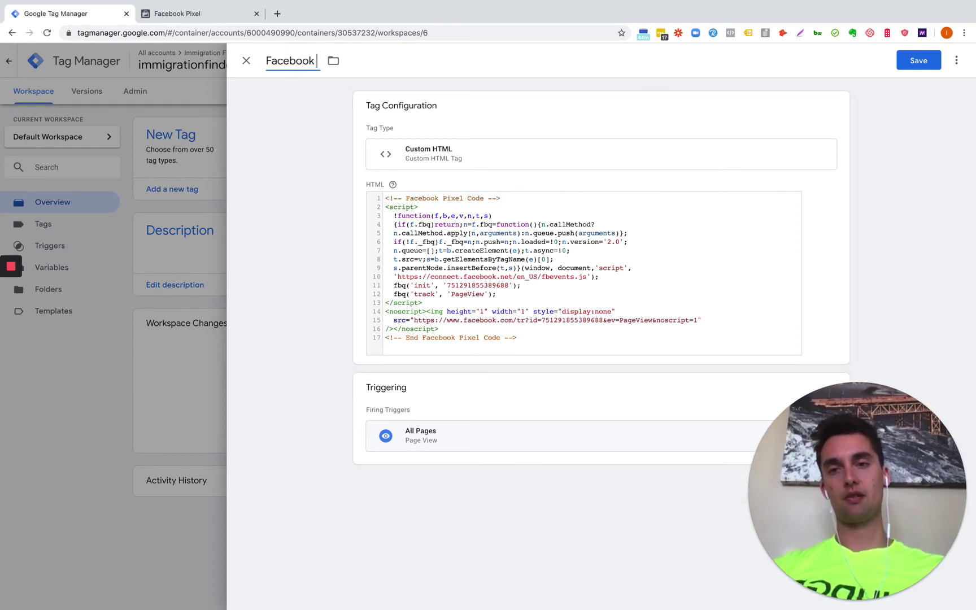
pyautogui.write(' Pixel')
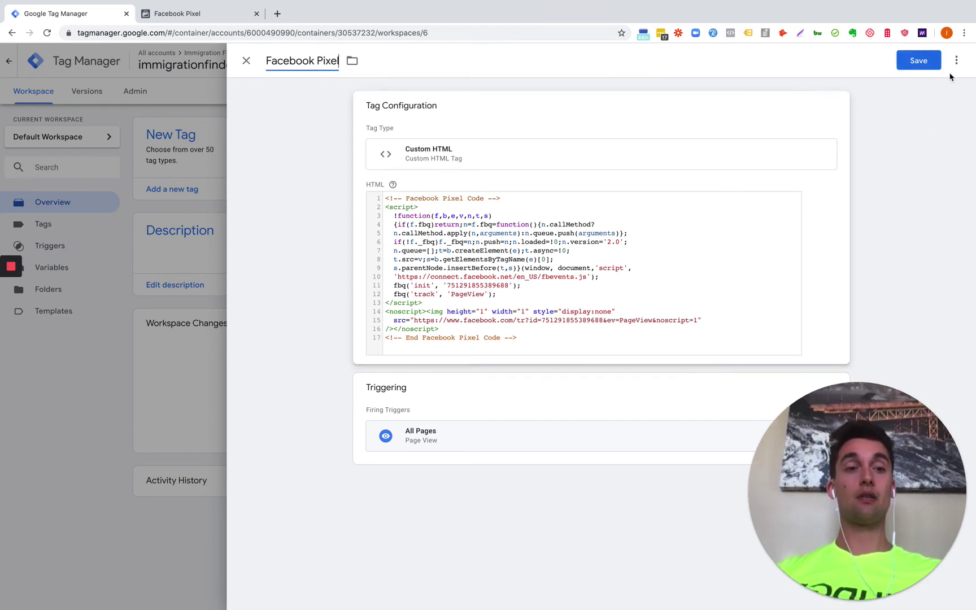
pyautogui.click(918, 61)
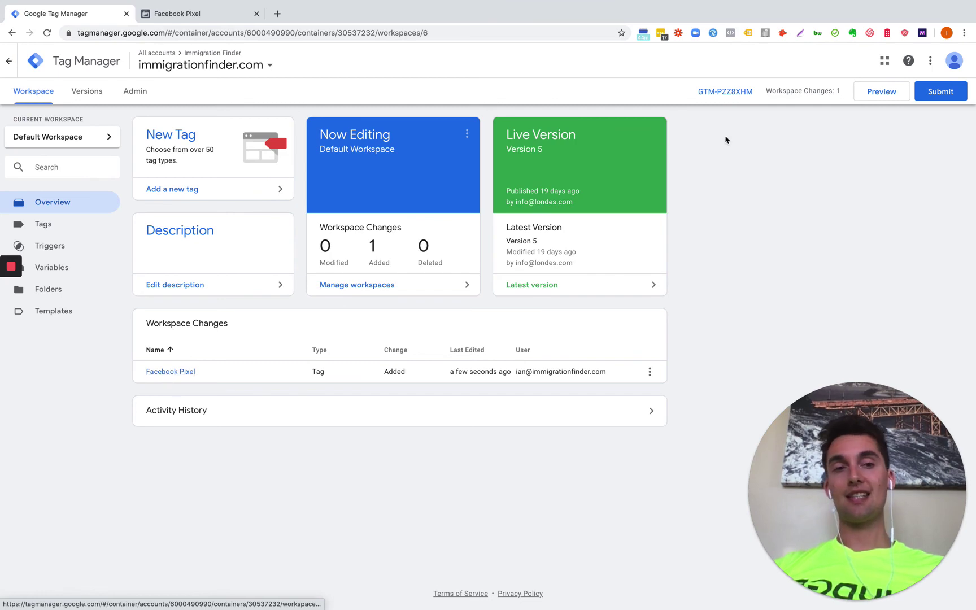
# Submit the workspace changes and publish them to the Live environment without a version name or description
pyautogui.click(950, 97)
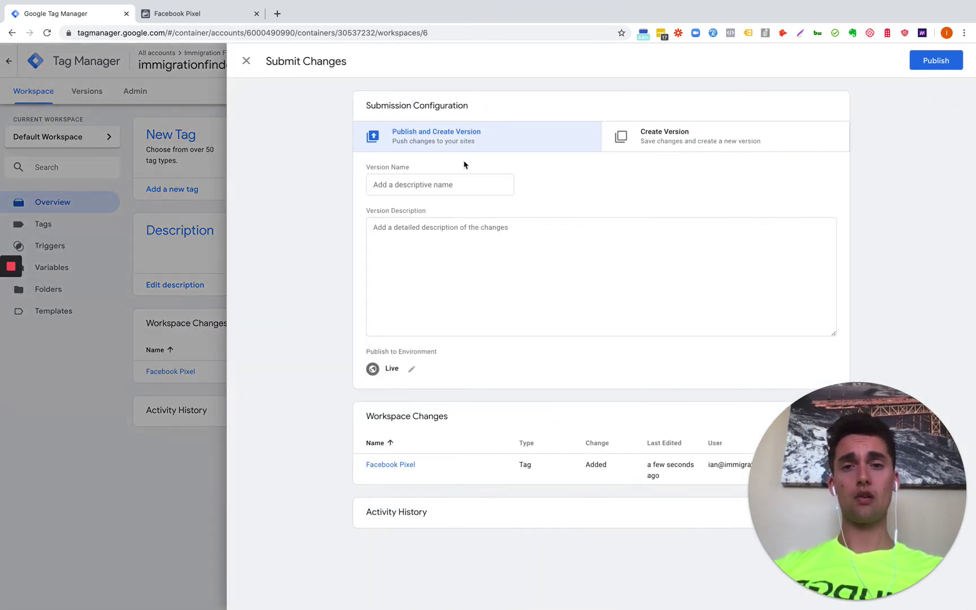
pyautogui.click(936, 63)
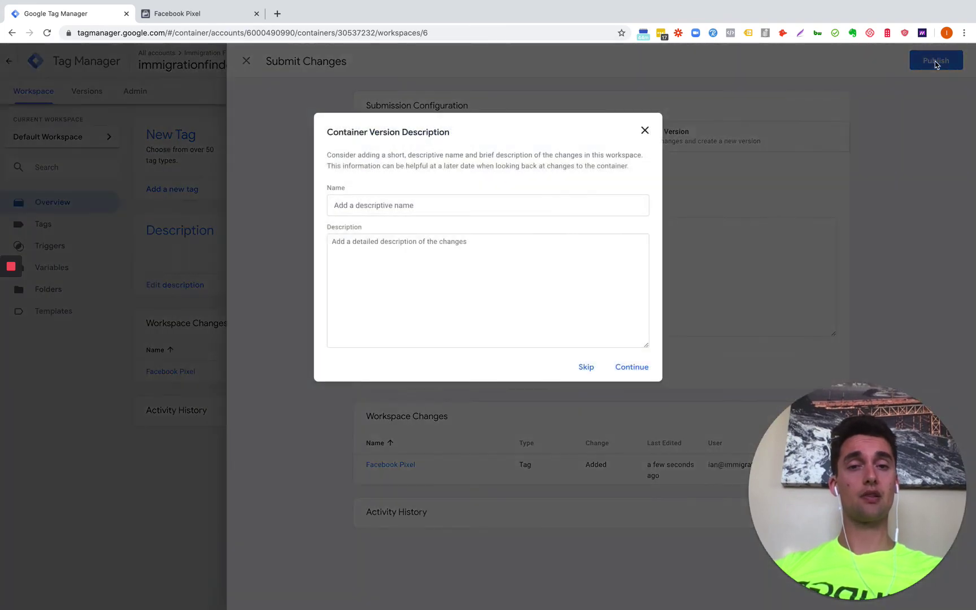
pyautogui.click(634, 368)
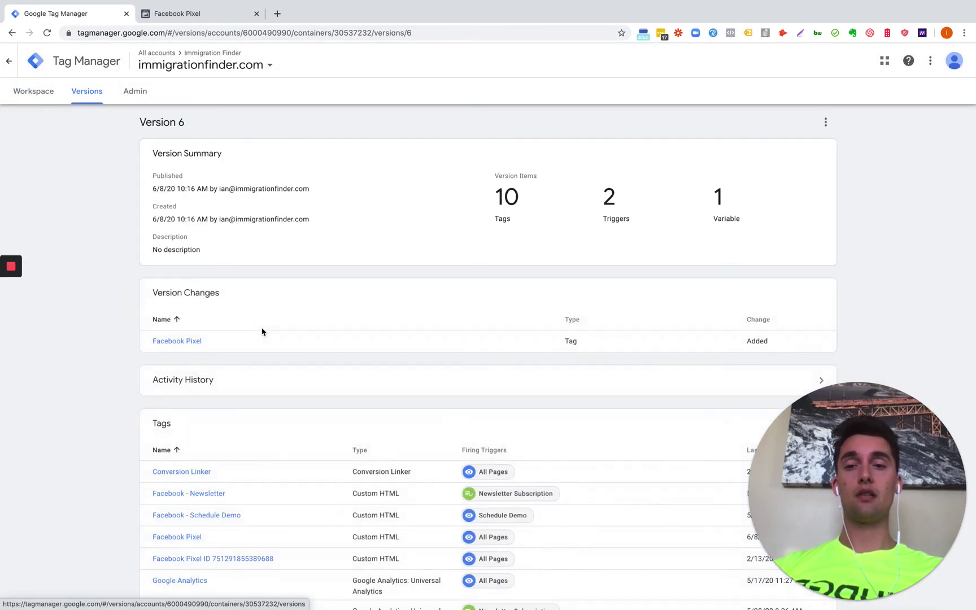
# Open immigrationfinder.com in a new browser tab and check its tracking with Facebook Pixel Helper and Google Tag Assistant
pyautogui.click(276, 13)
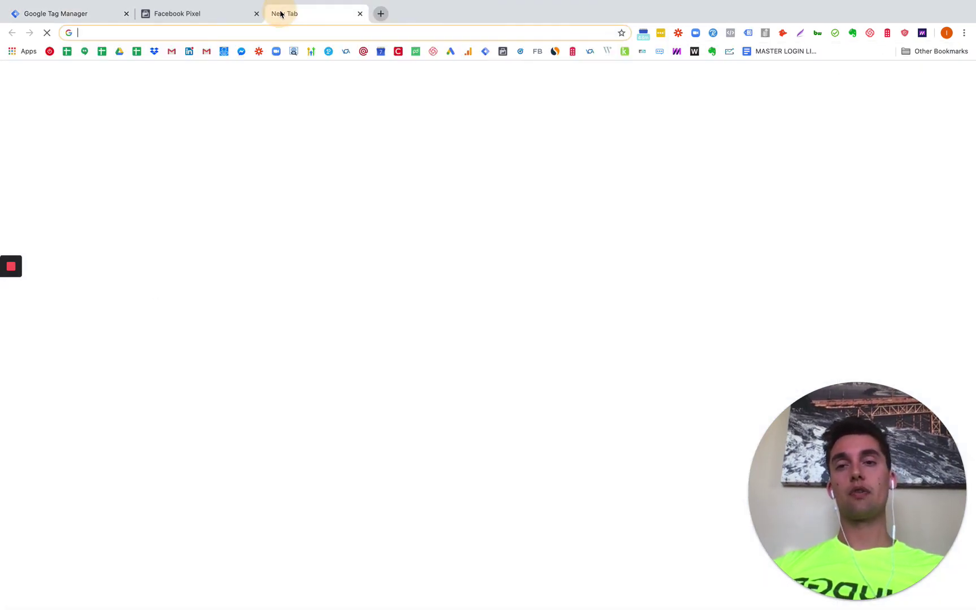
pyautogui.write('immigrationfinder.com')
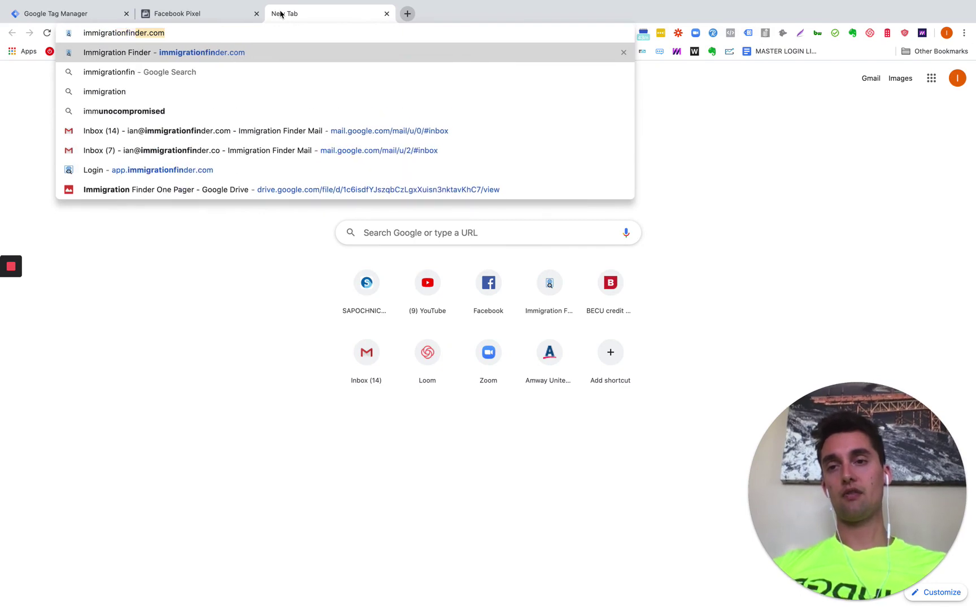
pyautogui.press('Return')
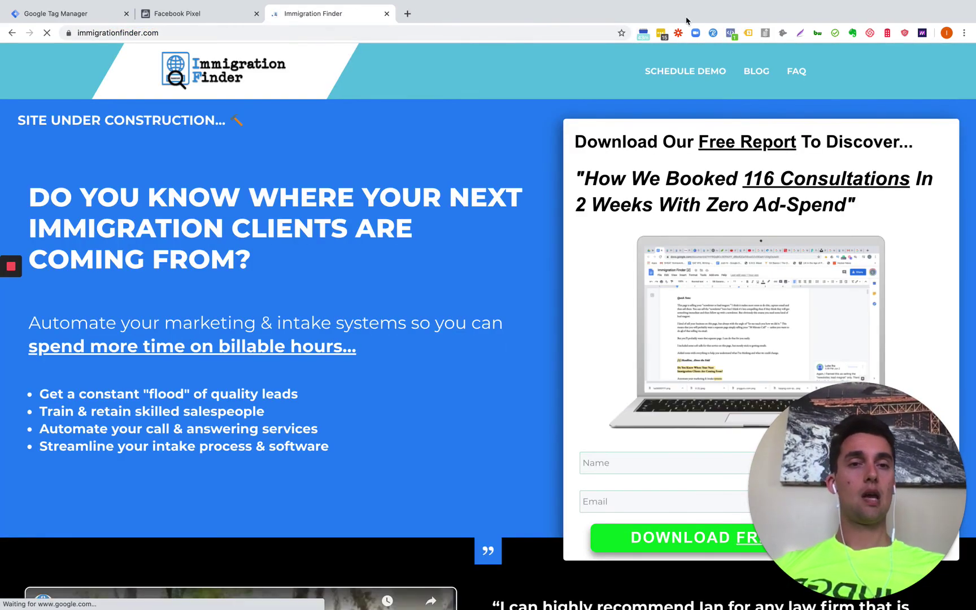
pyautogui.click(731, 33)
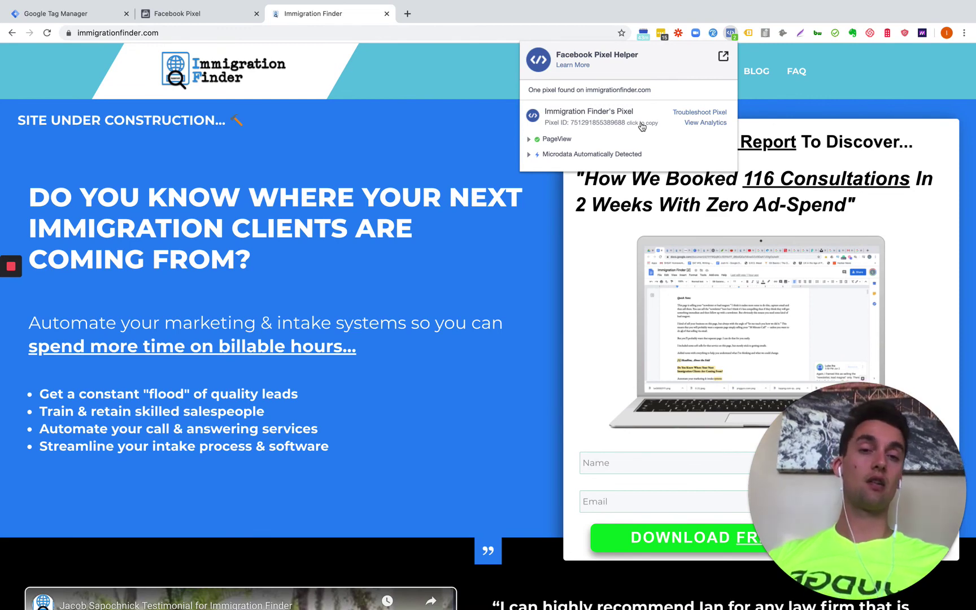
pyautogui.click(748, 33)
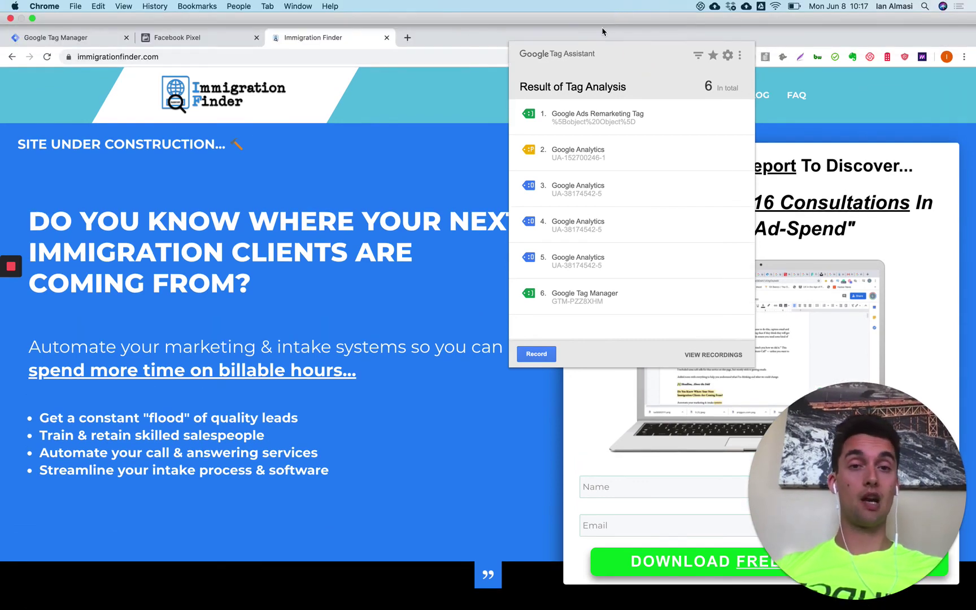
pyautogui.click(602, 31)
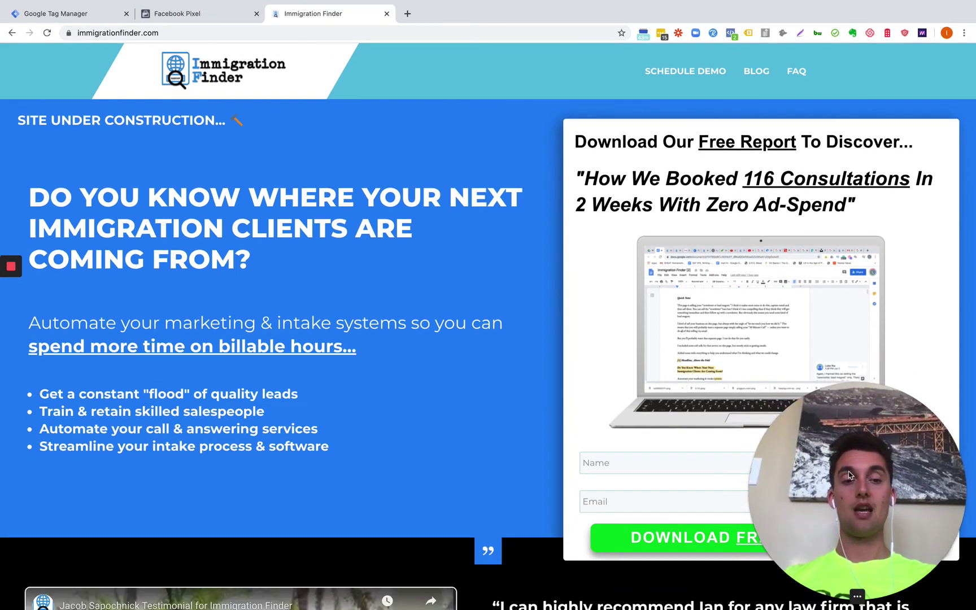
pyautogui.moveTo(848, 474); pyautogui.dragTo(479, 199)
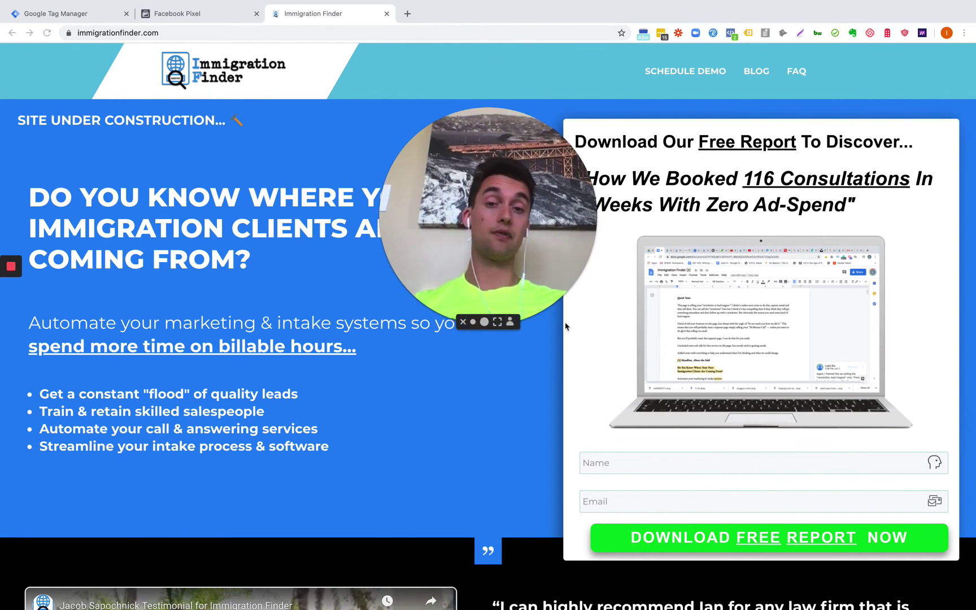